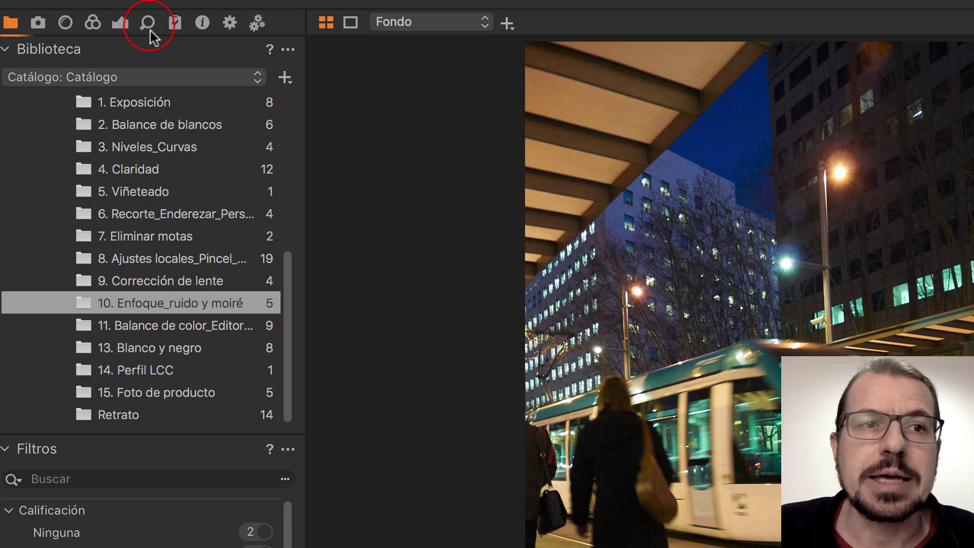
Step: Detach the Reducción de ruido tool as a floating panel over the tram photo and hide the tools area and the image browser
{"action": "left_click", "coordinate": [148, 26]}
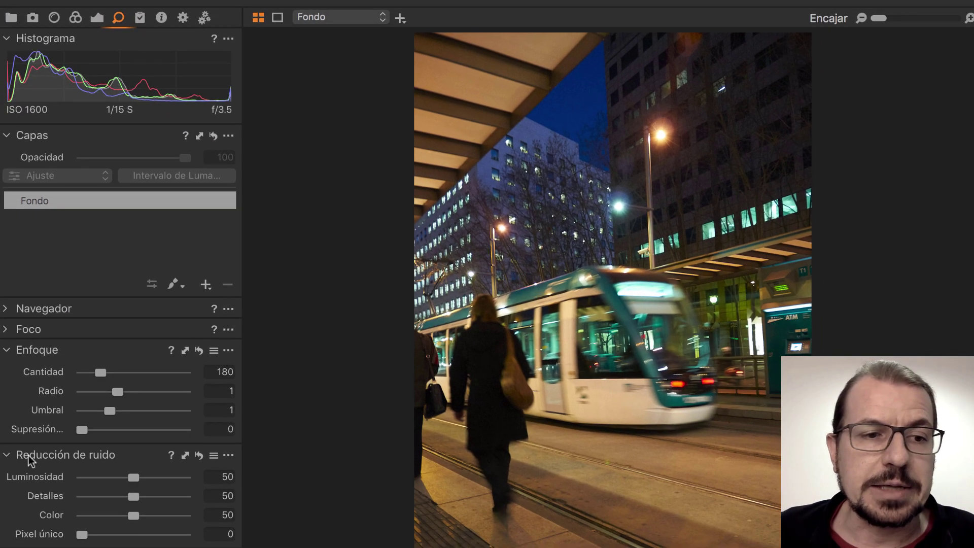
{"action": "left_click_drag", "start_coordinate": [48, 501], "coordinate": [402, 142]}
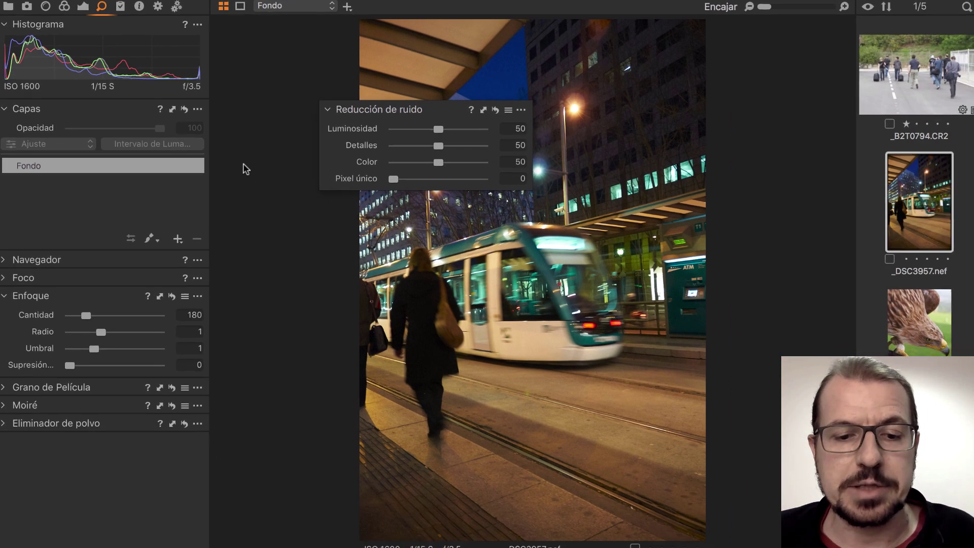
{"action": "key", "text": "super+t"}
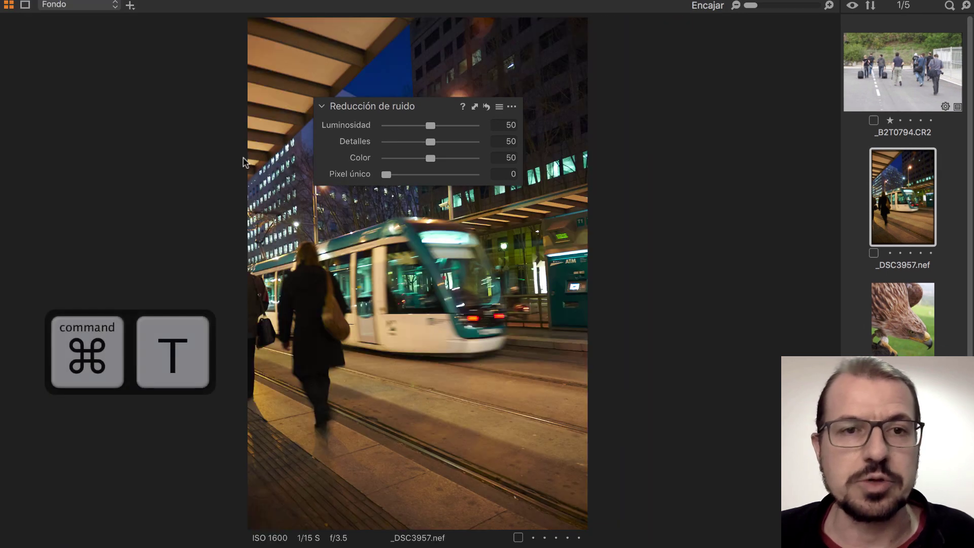
{"action": "key", "text": "ctrl+t"}
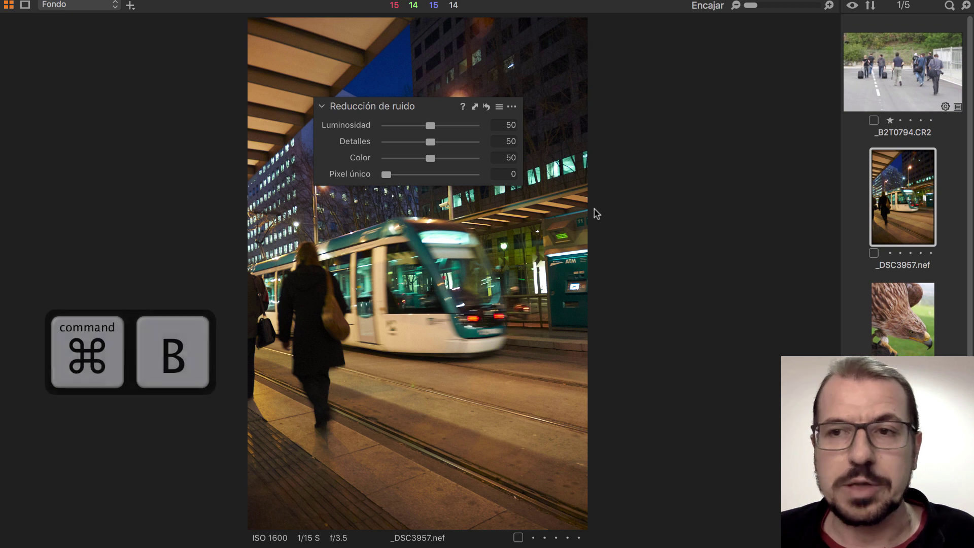
{"action": "key", "text": "super+b"}
{"action": "key", "text": "ctrl+b"}
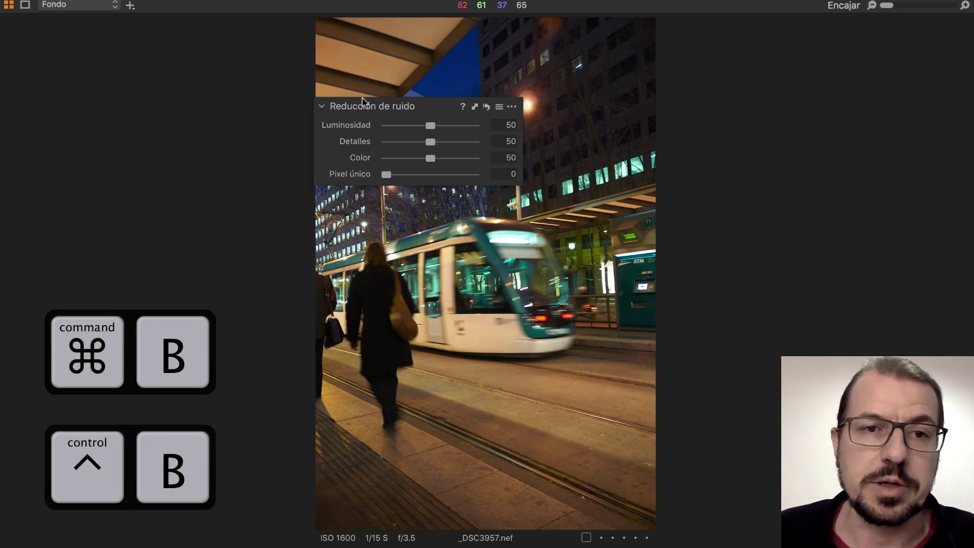
Step: Move the floating Reducción de ruido panel off the photo into the empty area beside it, collapse it and expand it again
{"action": "left_click_drag", "start_coordinate": [361, 106], "coordinate": [59, 80]}
{"action": "left_click", "coordinate": [60, 79]}
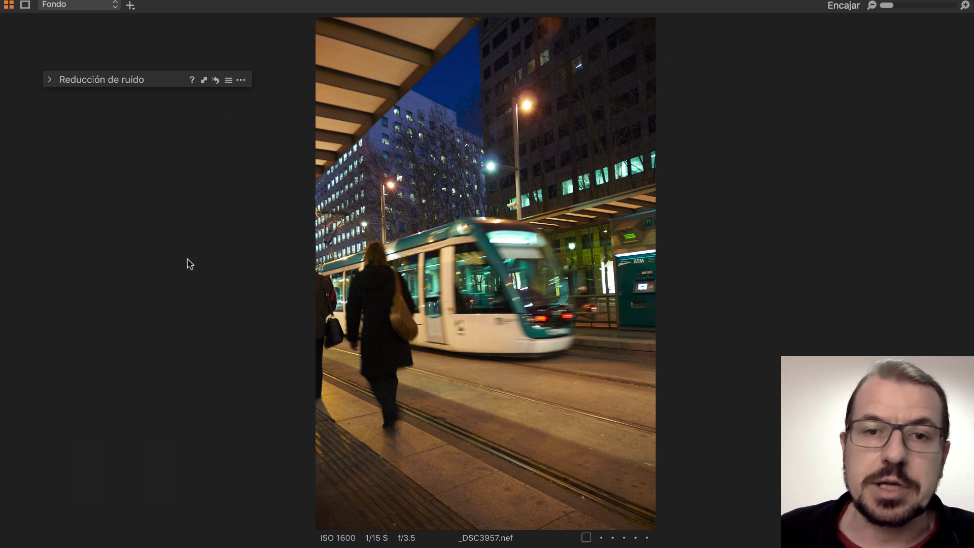
{"action": "left_click", "coordinate": [50, 81]}
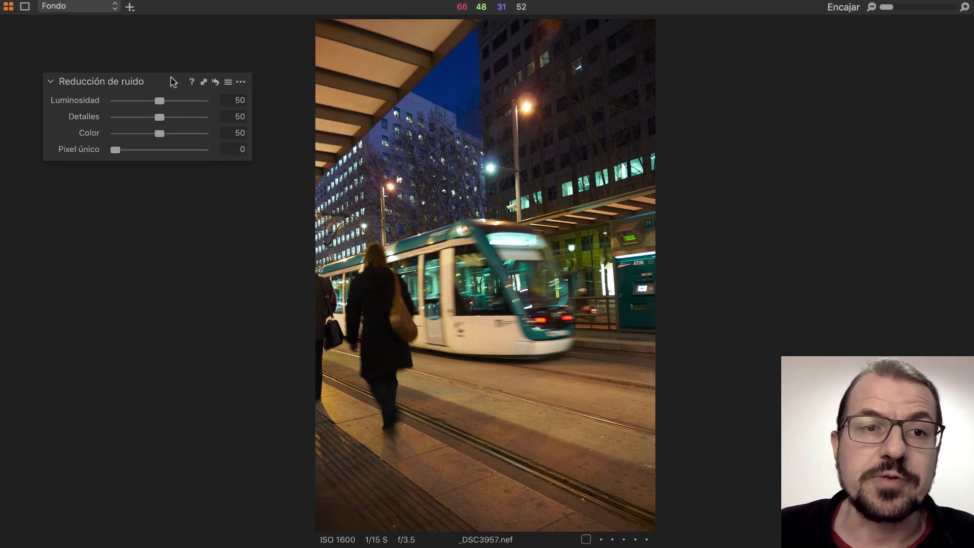
Step: Set the tram photo's Luminosidad, Detalles and Color noise reduction to 0 while viewing the ticket machine area at 400%
{"action": "mouse_move", "coordinate": [127, 5]}
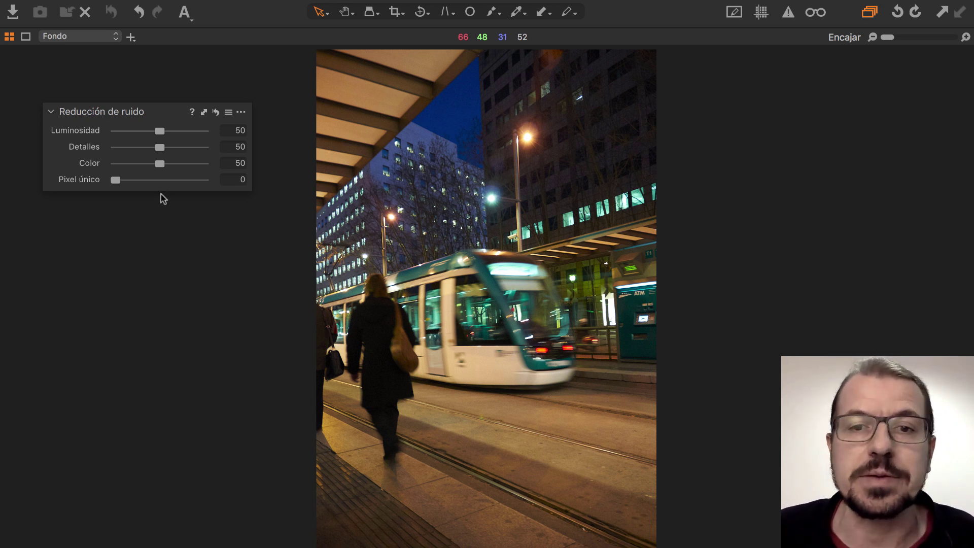
{"action": "left_click", "coordinate": [965, 37]}
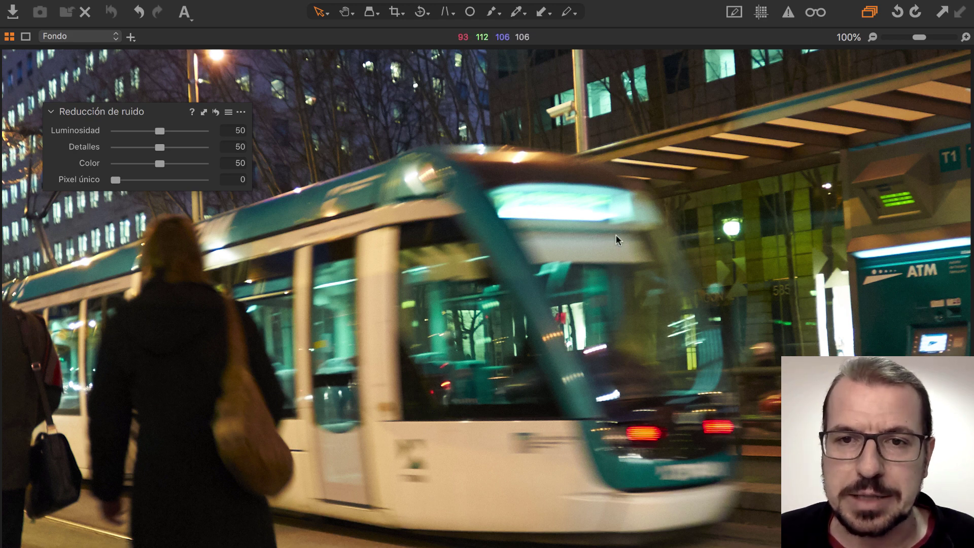
{"action": "left_click", "coordinate": [966, 37]}
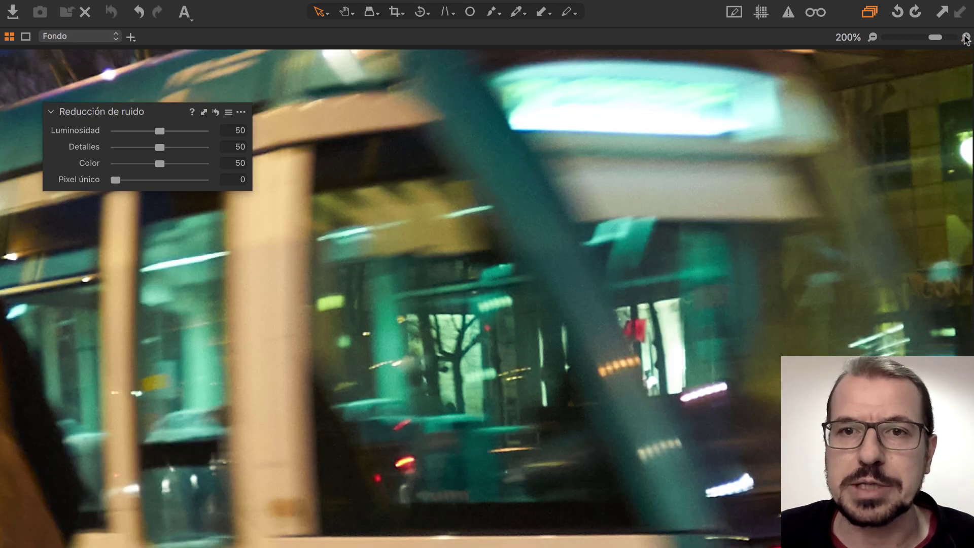
{"action": "left_click", "coordinate": [966, 37]}
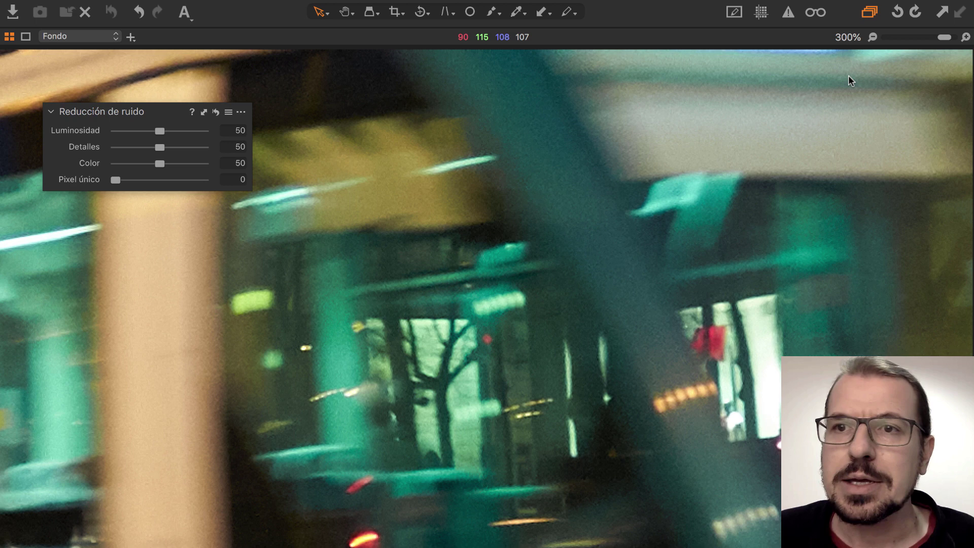
{"action": "left_click", "coordinate": [965, 37]}
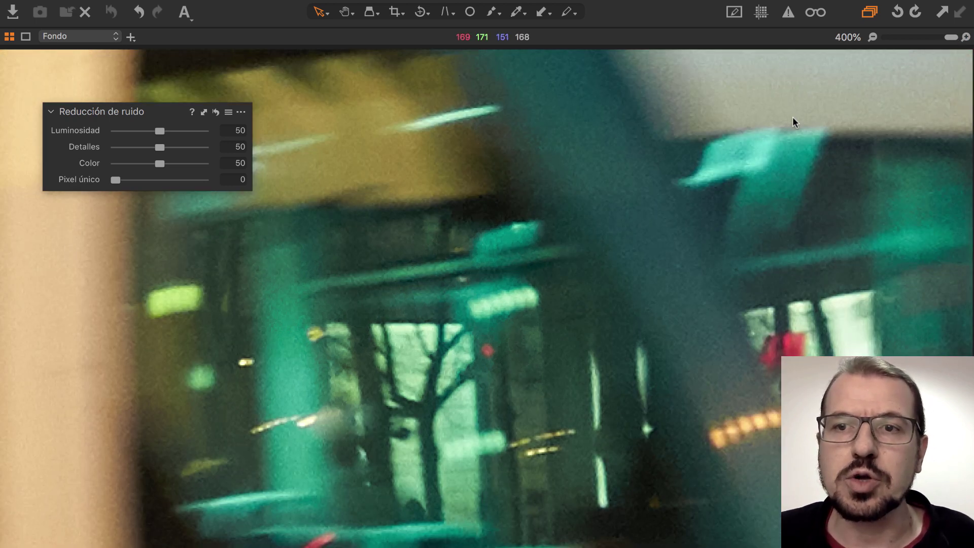
{"action": "left_click_drag", "start_coordinate": [806, 117], "coordinate": [678, 178]}
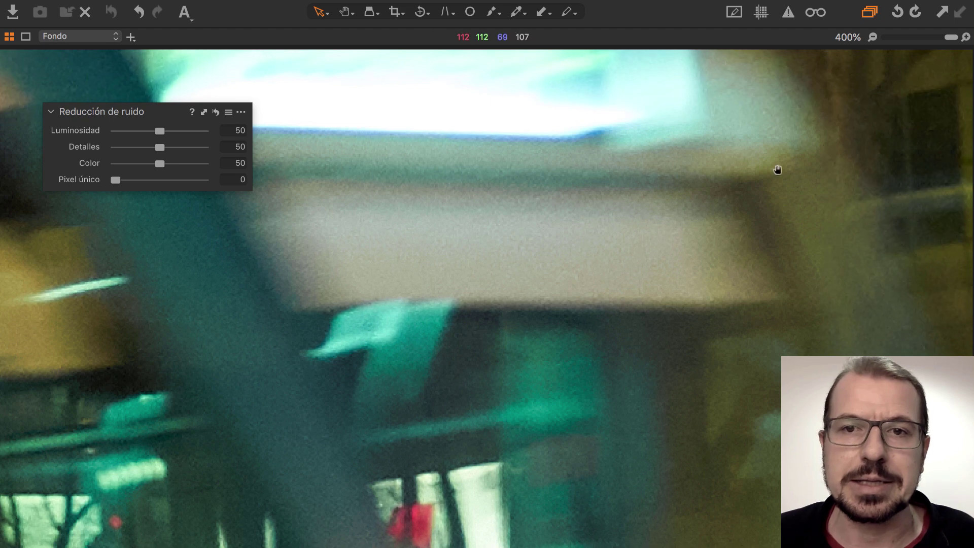
{"action": "left_click_drag", "start_coordinate": [777, 170], "coordinate": [476, 209]}
{"action": "left_click_drag", "start_coordinate": [739, 169], "coordinate": [539, 168]}
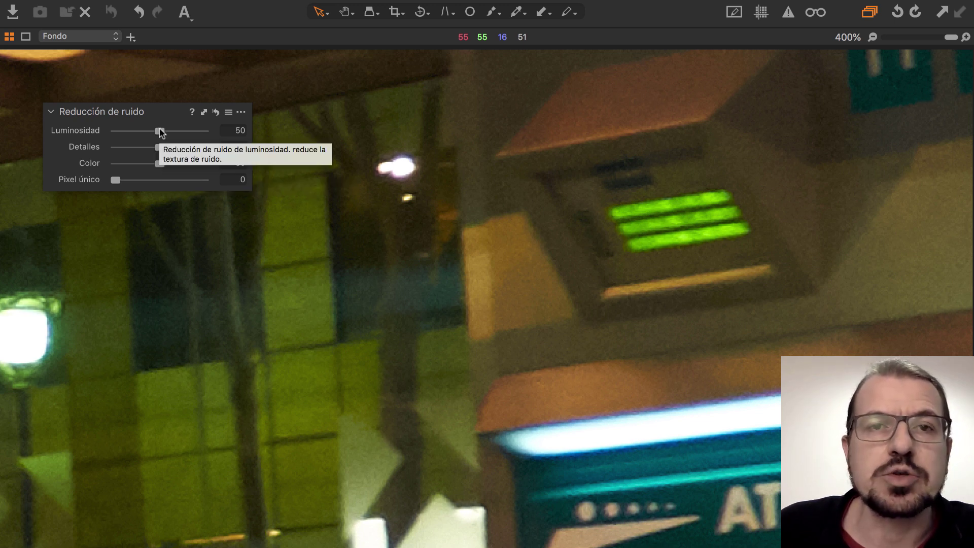
{"action": "left_click_drag", "start_coordinate": [161, 131], "coordinate": [99, 143]}
{"action": "left_click_drag", "start_coordinate": [158, 148], "coordinate": [105, 173]}
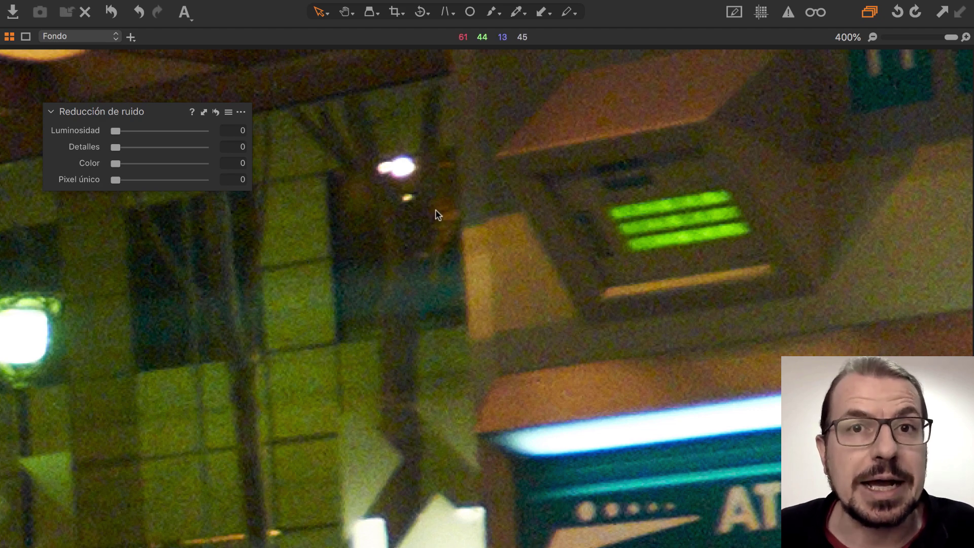
Step: Set the tram photo's Color noise reduction to 15
{"action": "left_click_drag", "start_coordinate": [643, 192], "coordinate": [602, 283]}
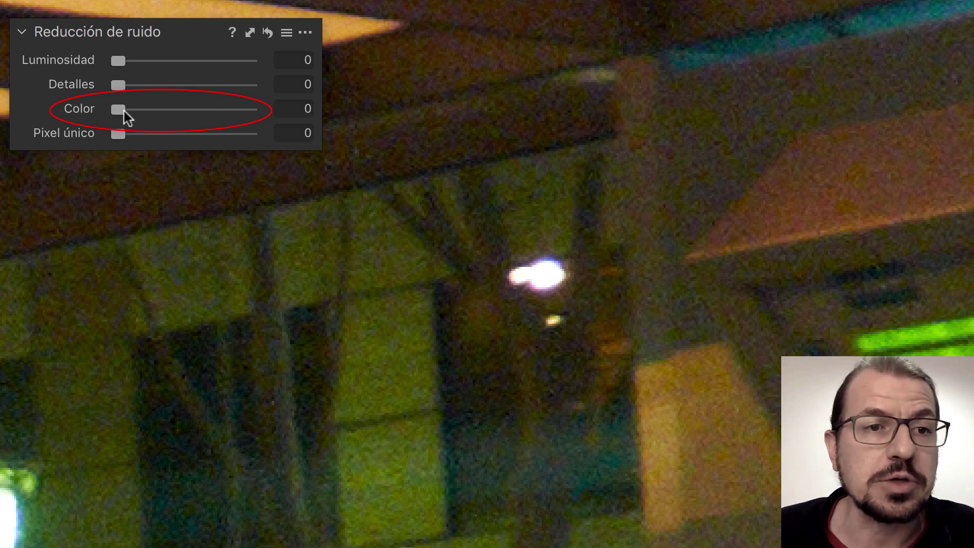
{"action": "left_click_drag", "start_coordinate": [124, 110], "coordinate": [133, 109]}
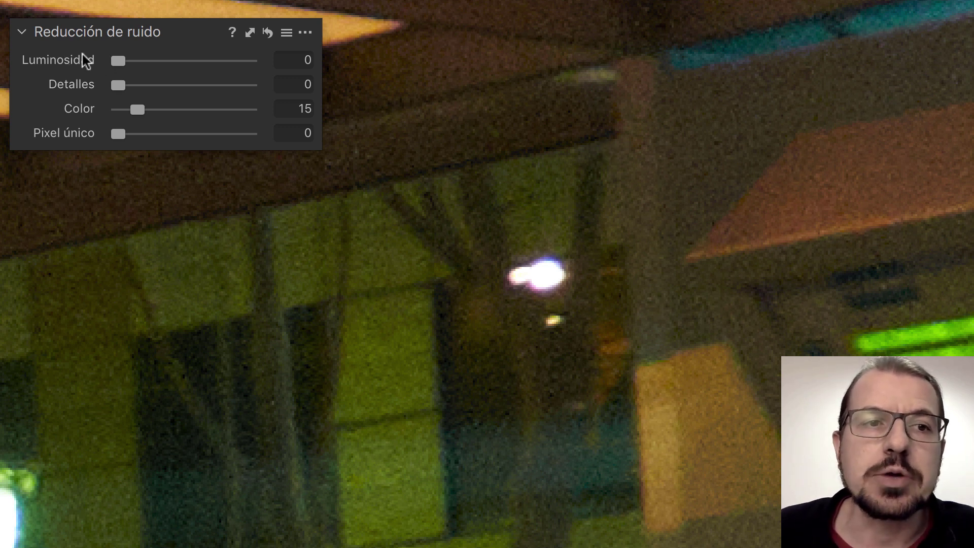
{"action": "mouse_move", "coordinate": [96, 72]}
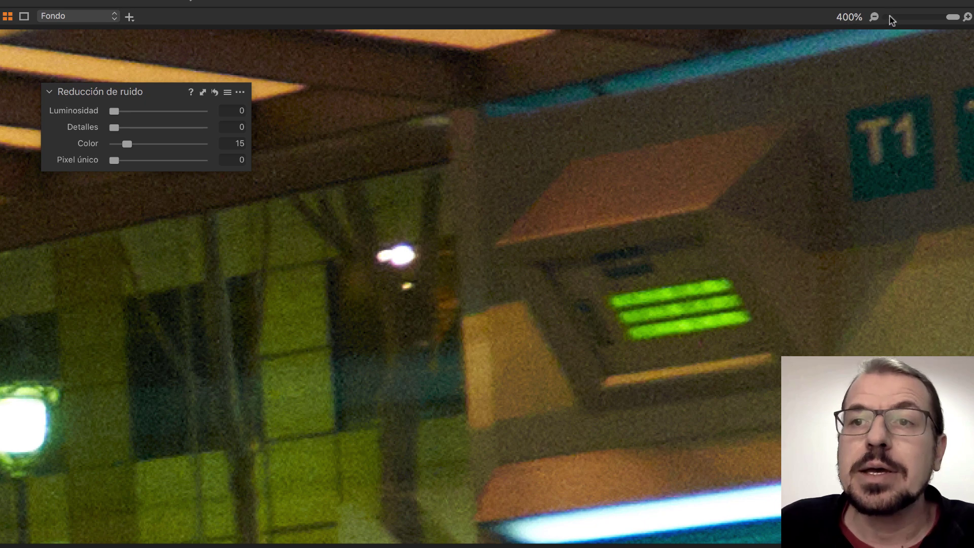
Step: At 100% zoom, set Luminosidad to 61 and Detalles to 34 for the tram photo, and raise Luminosidad slightly further
{"action": "left_click", "coordinate": [873, 18]}
{"action": "left_click", "coordinate": [873, 17]}
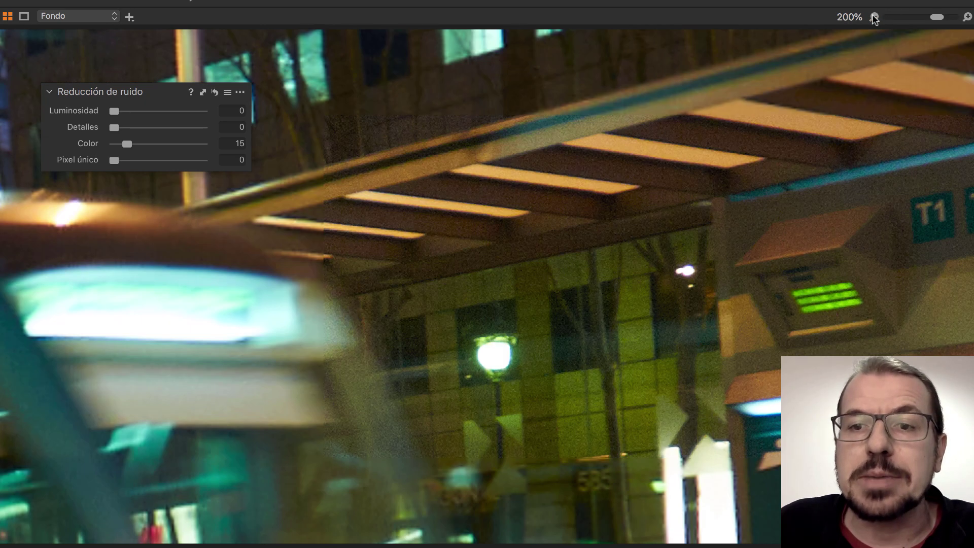
{"action": "left_click", "coordinate": [874, 17]}
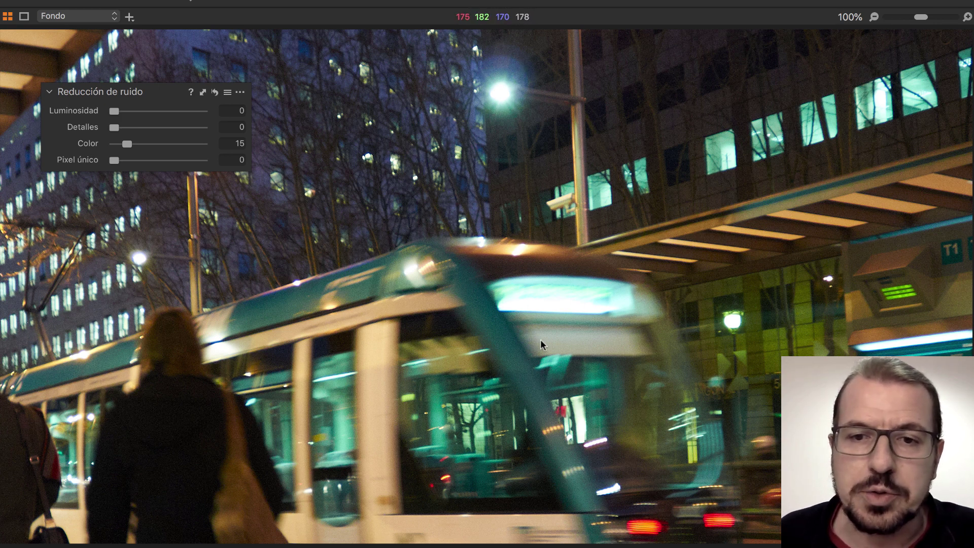
{"action": "left_click", "coordinate": [116, 112]}
{"action": "left_click_drag", "start_coordinate": [116, 113], "coordinate": [111, 112]}
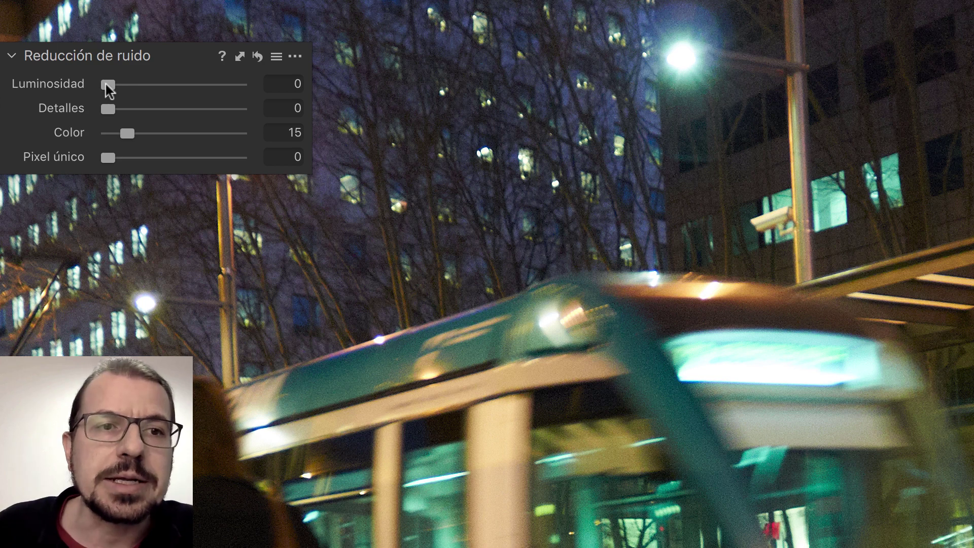
{"action": "left_click_drag", "start_coordinate": [116, 83], "coordinate": [189, 82]}
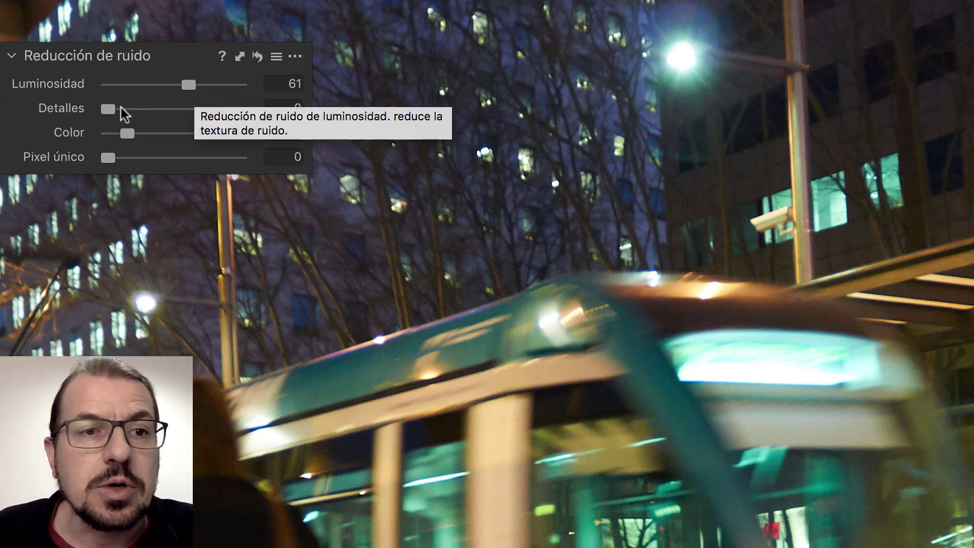
{"action": "left_click_drag", "start_coordinate": [110, 109], "coordinate": [158, 105]}
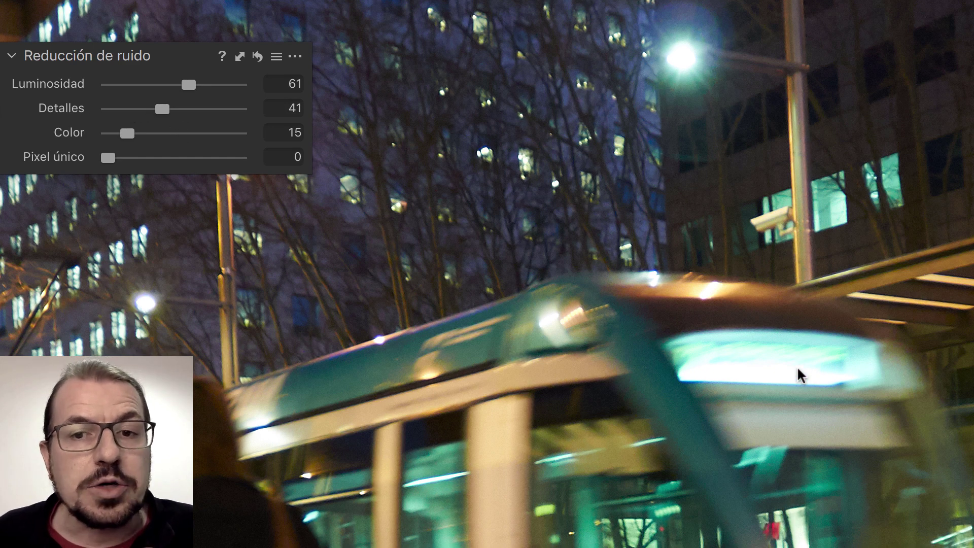
{"action": "left_click_drag", "start_coordinate": [163, 108], "coordinate": [153, 108]}
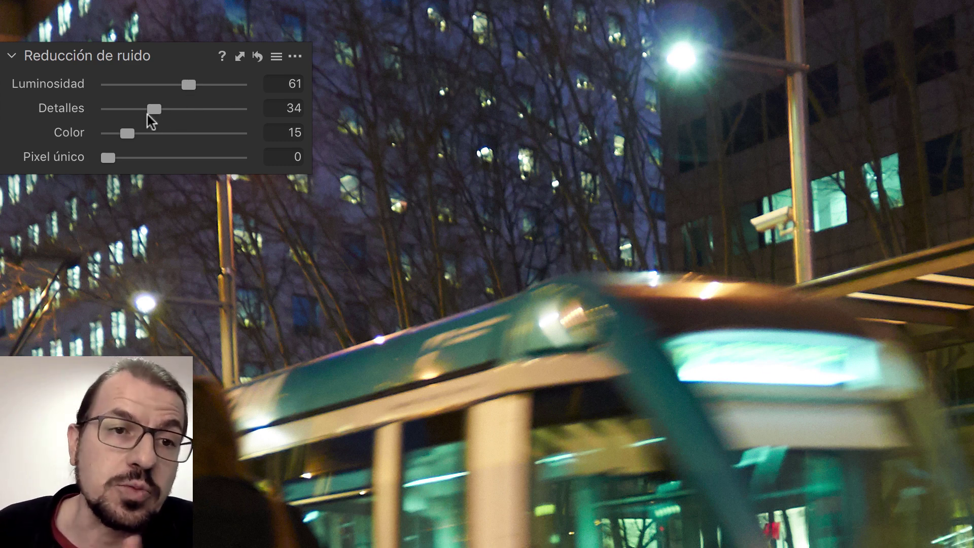
{"action": "left_click_drag", "start_coordinate": [189, 83], "coordinate": [198, 82]}
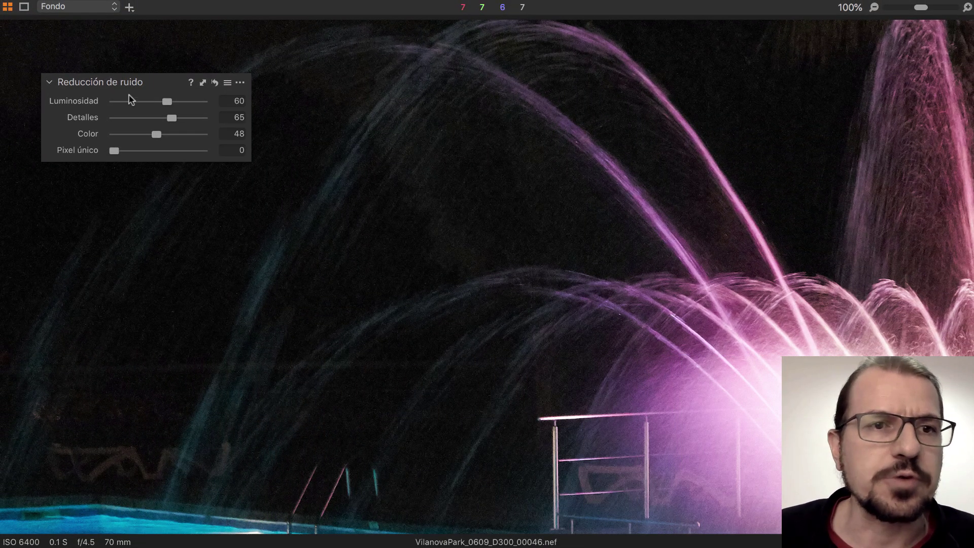
Step: Remove the fountain photo's noise reduction by setting Luminosidad, Detalles and Color to 0
{"action": "left_click_drag", "start_coordinate": [166, 100], "coordinate": [101, 107]}
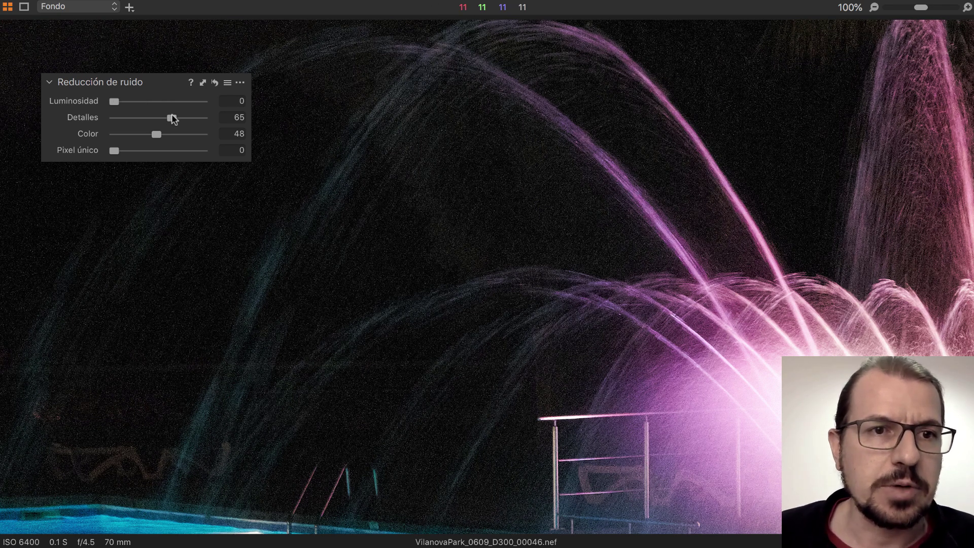
{"action": "left_click_drag", "start_coordinate": [171, 118], "coordinate": [92, 135]}
{"action": "left_click_drag", "start_coordinate": [158, 139], "coordinate": [97, 141]}
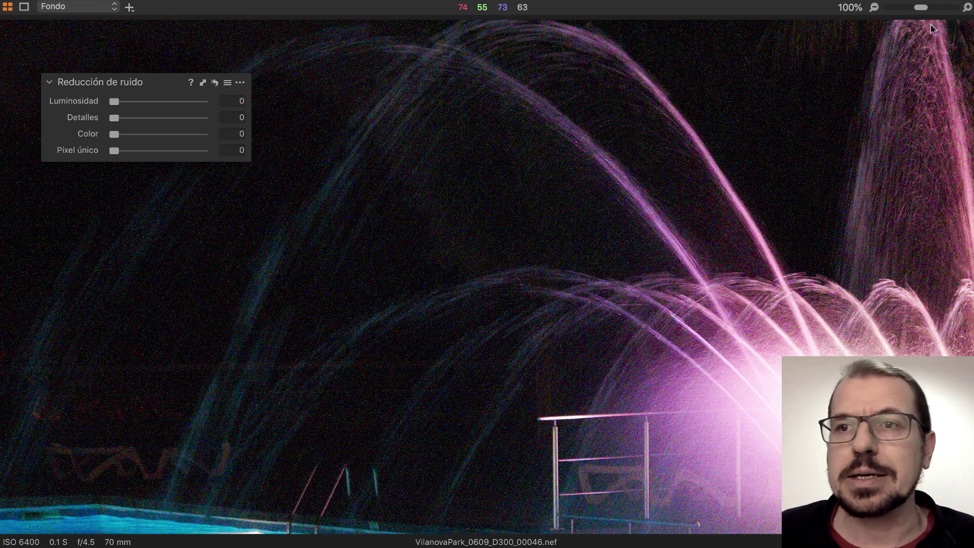
Step: Zoom into the dark background of the fountain photo and set Color noise reduction to 41 and Luminosidad to 66
{"action": "left_click", "coordinate": [968, 7]}
{"action": "left_click", "coordinate": [968, 7]}
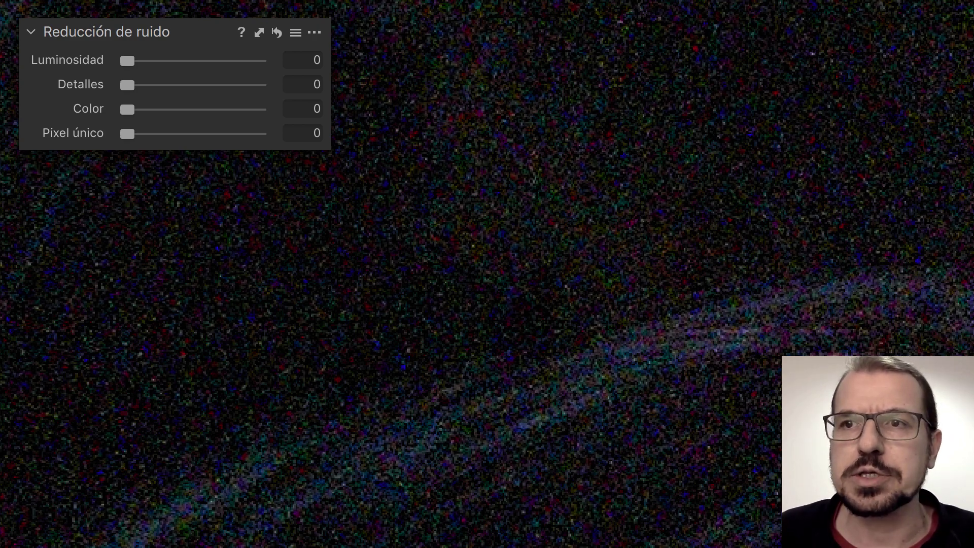
{"action": "scroll", "coordinate": [486, 274], "scroll_direction": "up", "scroll_amount": 1}
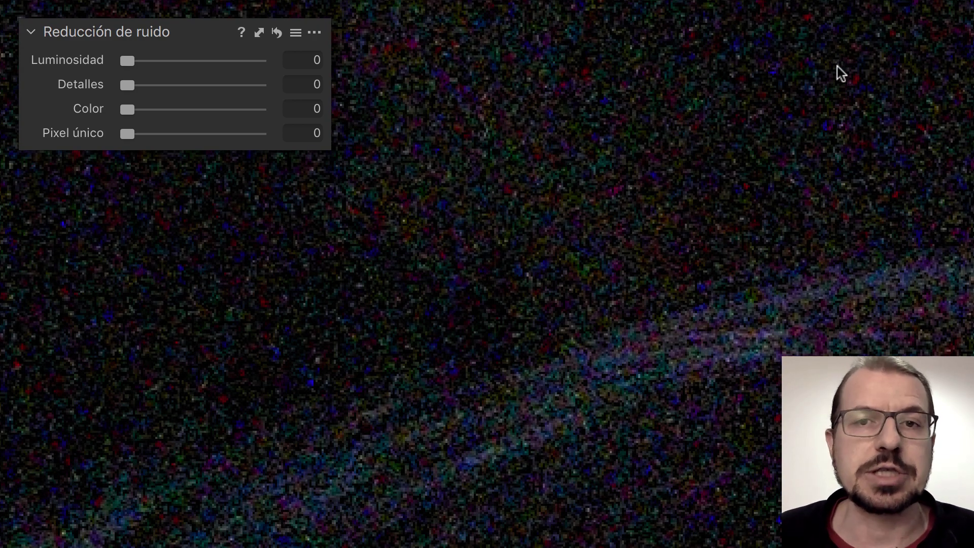
{"action": "mouse_move", "coordinate": [811, 39]}
{"action": "left_mouse_down"}
{"action": "mouse_move", "coordinate": [807, 246]}
{"action": "mouse_move", "coordinate": [869, 210]}
{"action": "left_mouse_up"}
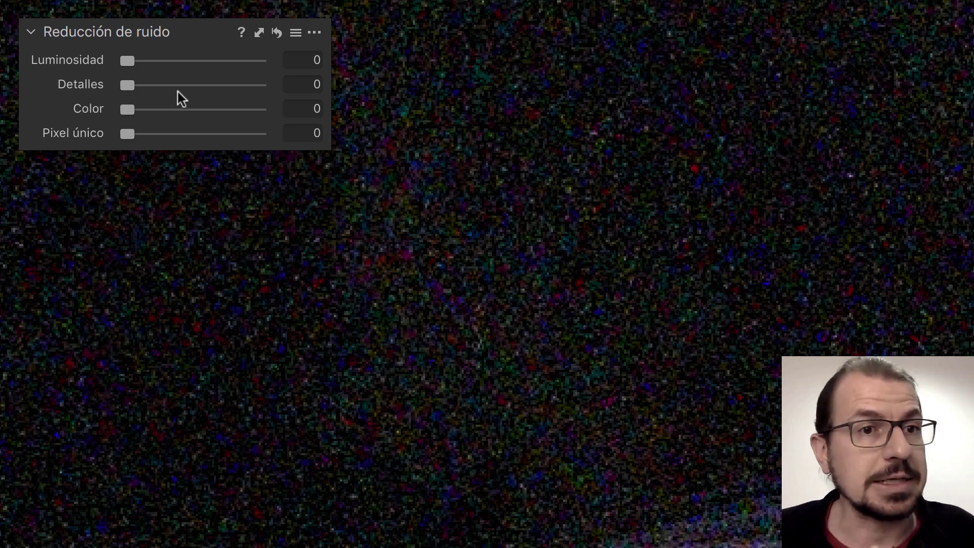
{"action": "left_click_drag", "start_coordinate": [128, 110], "coordinate": [180, 110]}
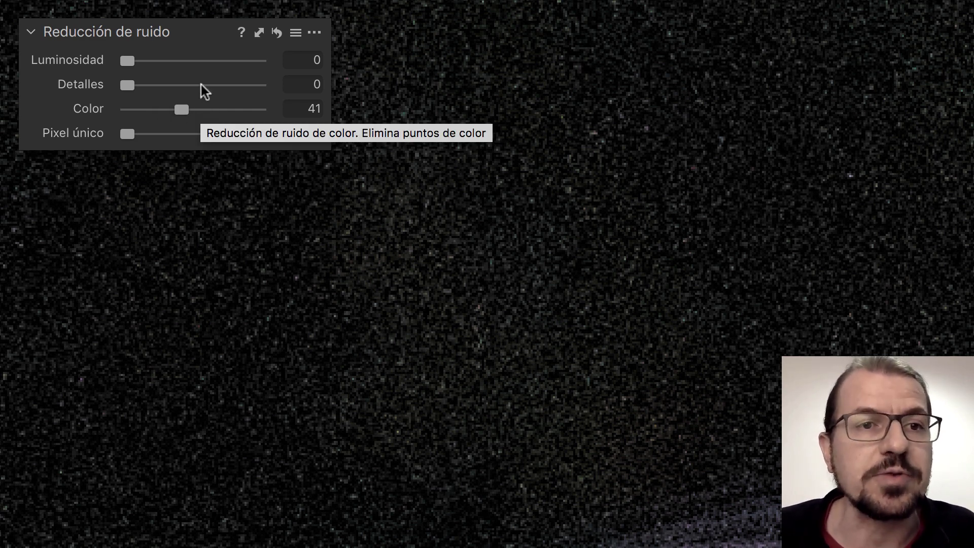
{"action": "left_click_drag", "start_coordinate": [127, 61], "coordinate": [217, 61]}
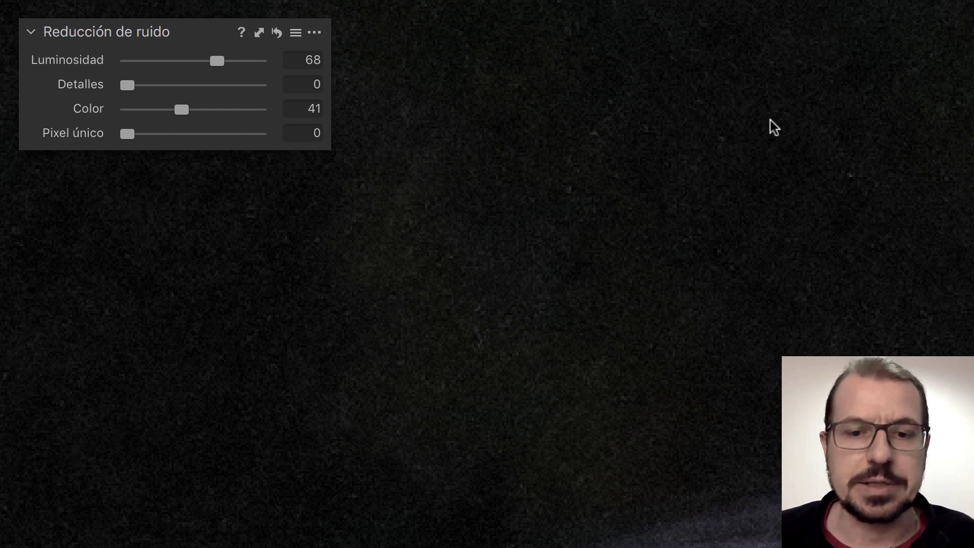
{"action": "mouse_move", "coordinate": [750, 109]}
{"action": "left_mouse_down"}
{"action": "mouse_move", "coordinate": [728, 207]}
{"action": "mouse_move", "coordinate": [734, 253]}
{"action": "mouse_move", "coordinate": [713, 267]}
{"action": "mouse_move", "coordinate": [787, 250]}
{"action": "left_mouse_up"}
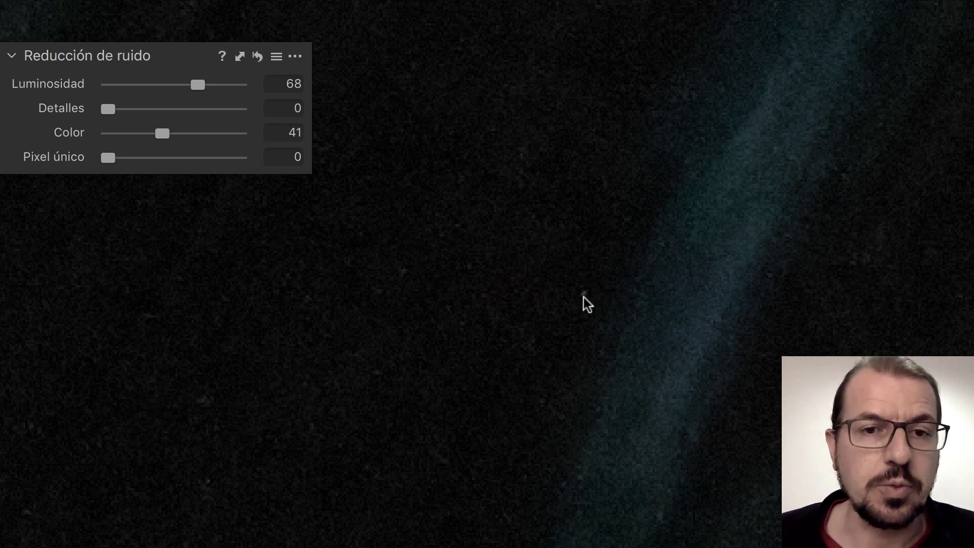
{"action": "mouse_move", "coordinate": [197, 84]}
{"action": "left_mouse_down"}
{"action": "mouse_move", "coordinate": [163, 90]}
{"action": "mouse_move", "coordinate": [191, 87]}
{"action": "left_mouse_up"}
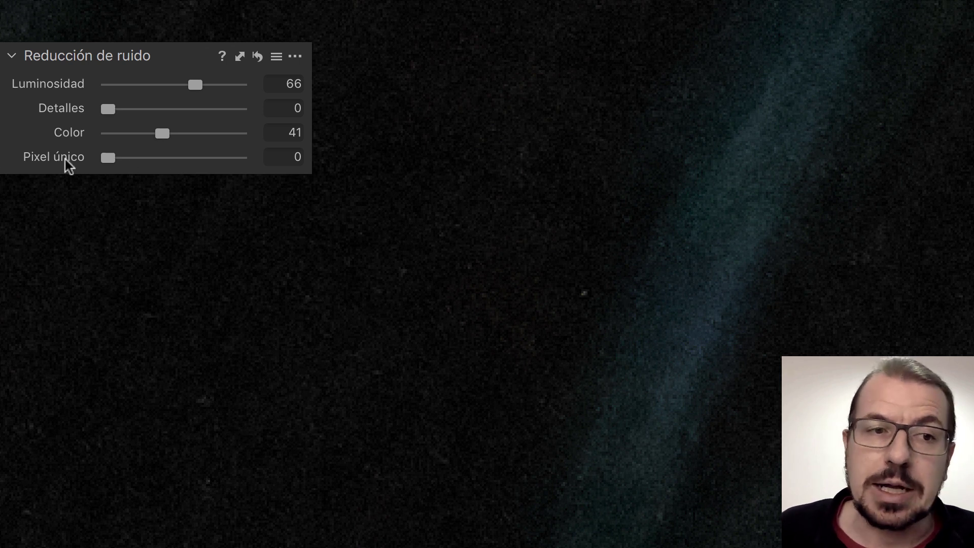
Step: Set the fountain photo's Pixel único noise reduction to 19 and Detalles to 62
{"action": "left_click_drag", "start_coordinate": [108, 158], "coordinate": [133, 158]}
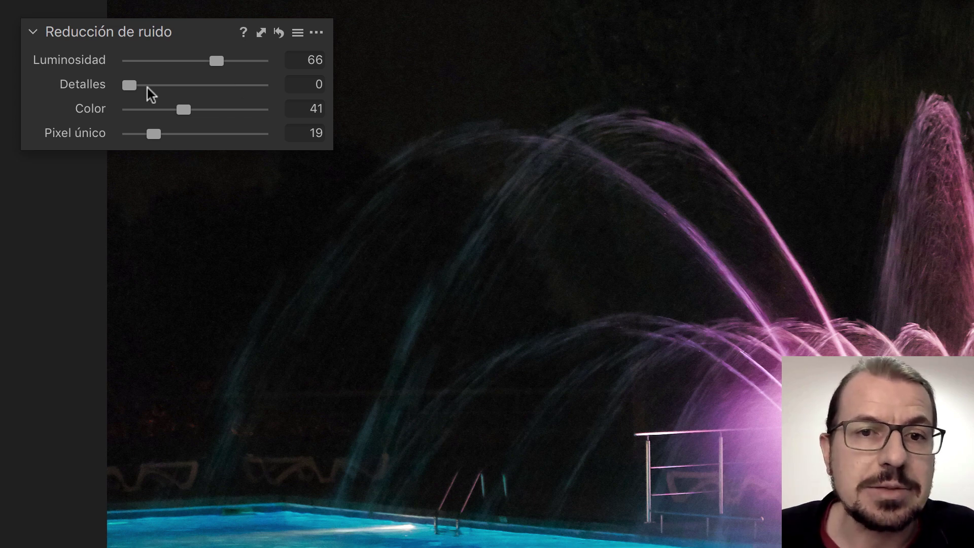
{"action": "left_click_drag", "start_coordinate": [131, 85], "coordinate": [214, 85]}
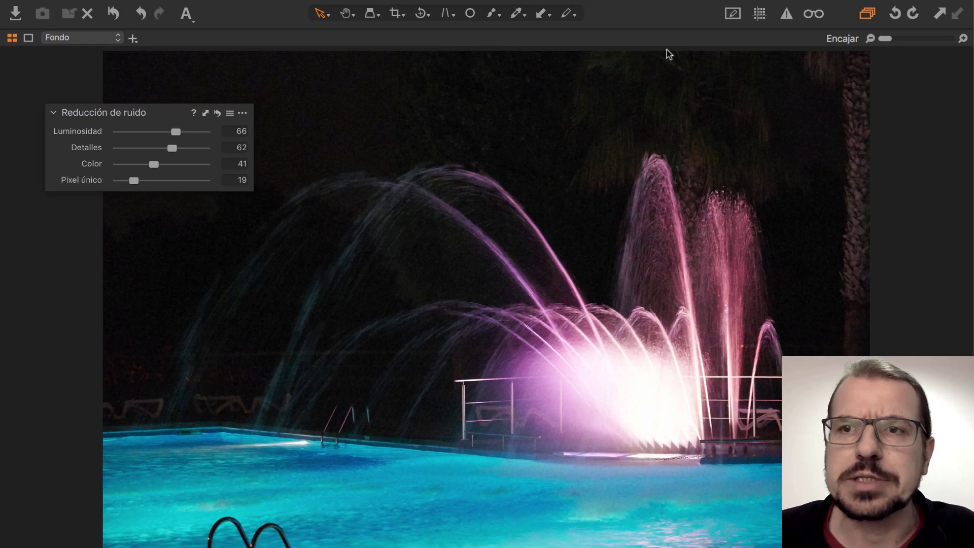